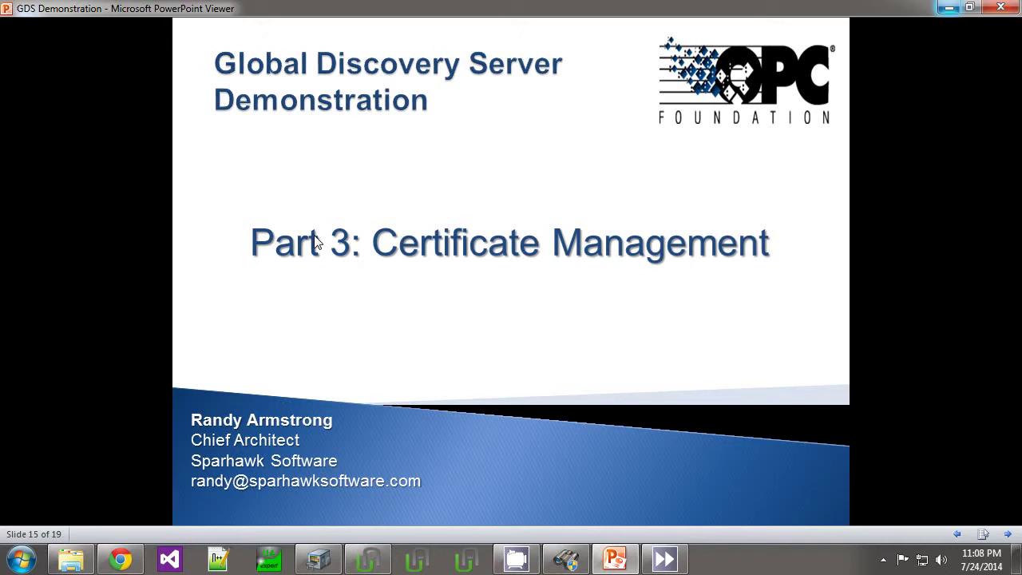
Step: Advance to slide 16, 'Key Features of the GDS'
{"action": "left_click", "coordinate": [1007, 535]}
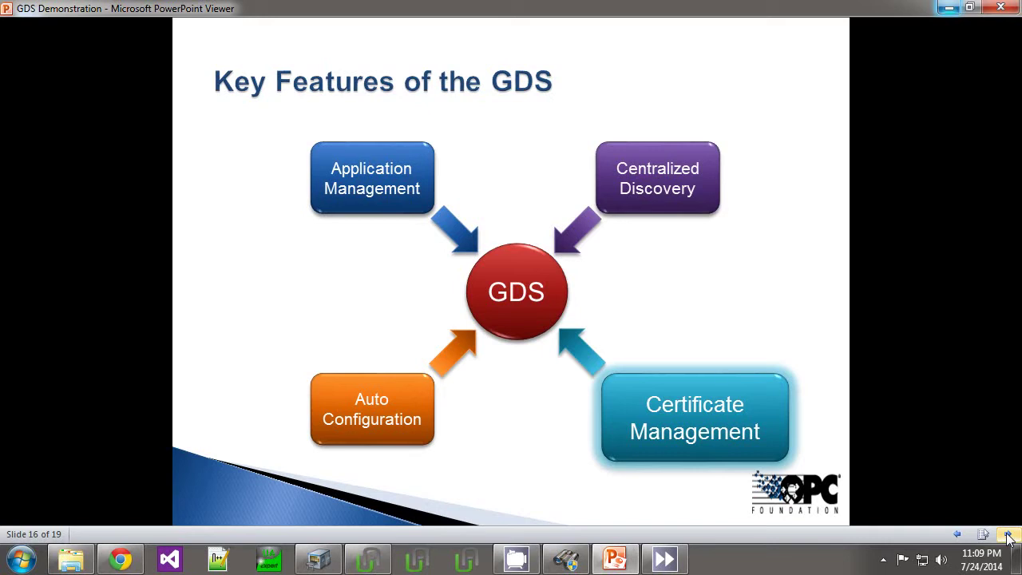
Step: Advance to slide 17, 'Certificate Authorities'
{"action": "left_click", "coordinate": [1007, 535]}
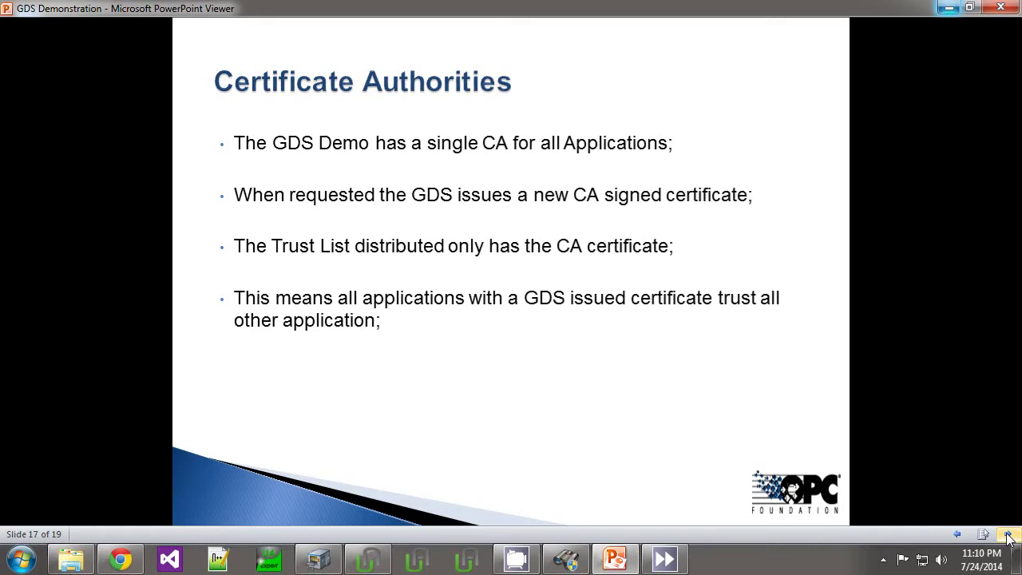
Step: Step past the Certificate Management diagram slide to the 'End of Part 3' slide
{"action": "left_click", "coordinate": [1007, 539]}
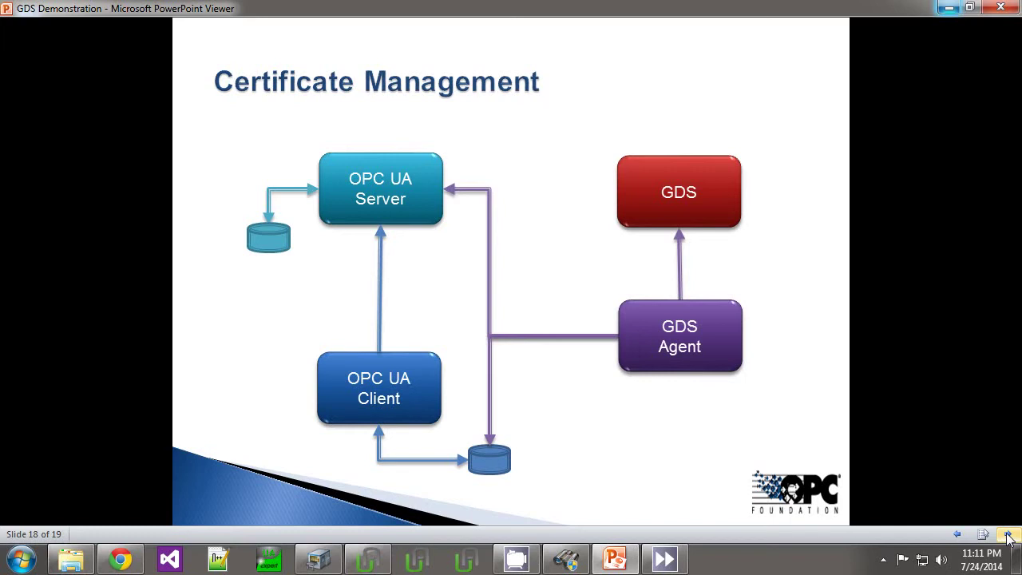
{"action": "left_click", "coordinate": [1007, 535]}
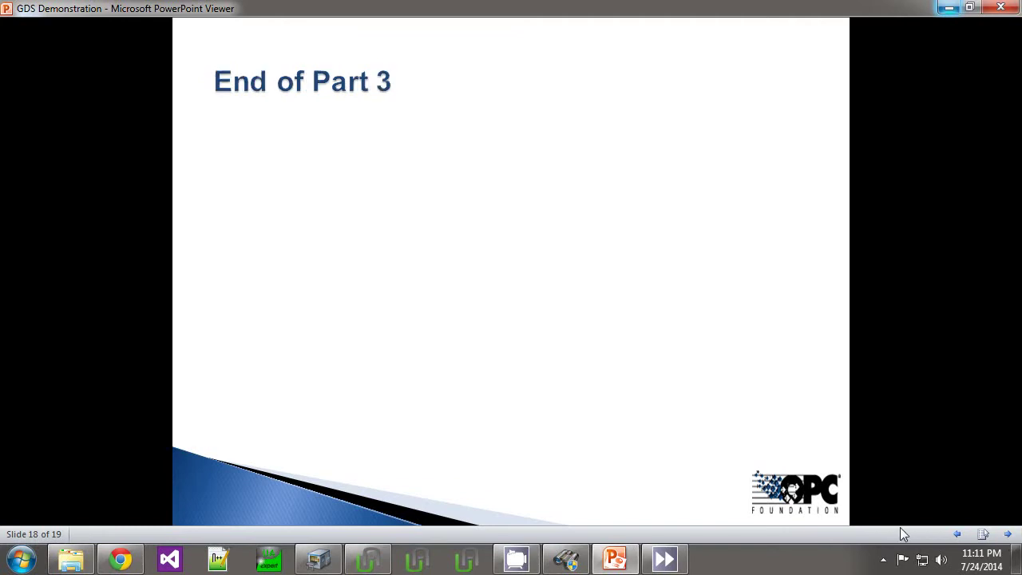
Step: Create a Client - Pull Management registration loaded from urnBronzeUnifiedAutomationUaExpert.xml
{"action": "left_click", "coordinate": [566, 564]}
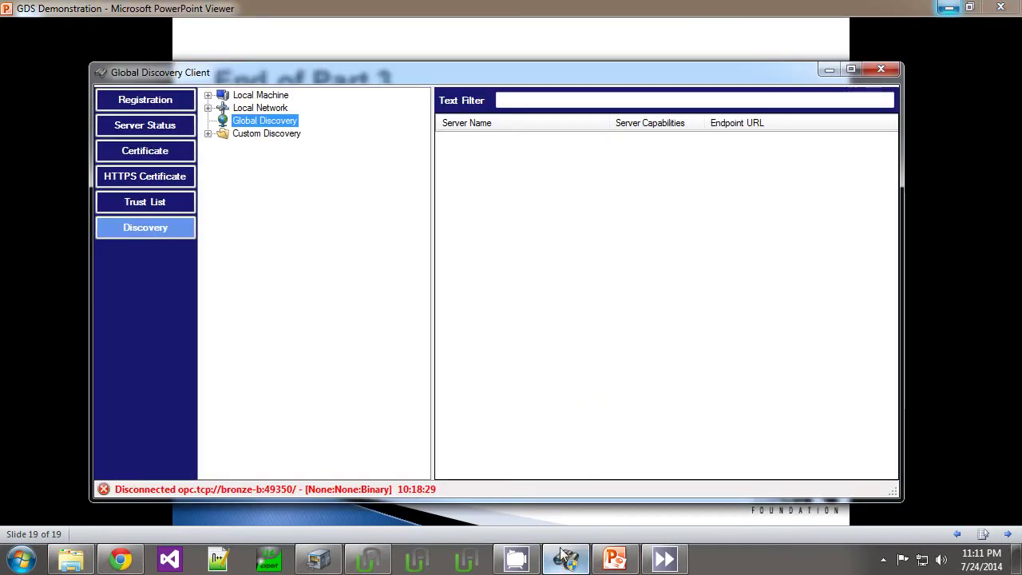
{"action": "left_click", "coordinate": [147, 102]}
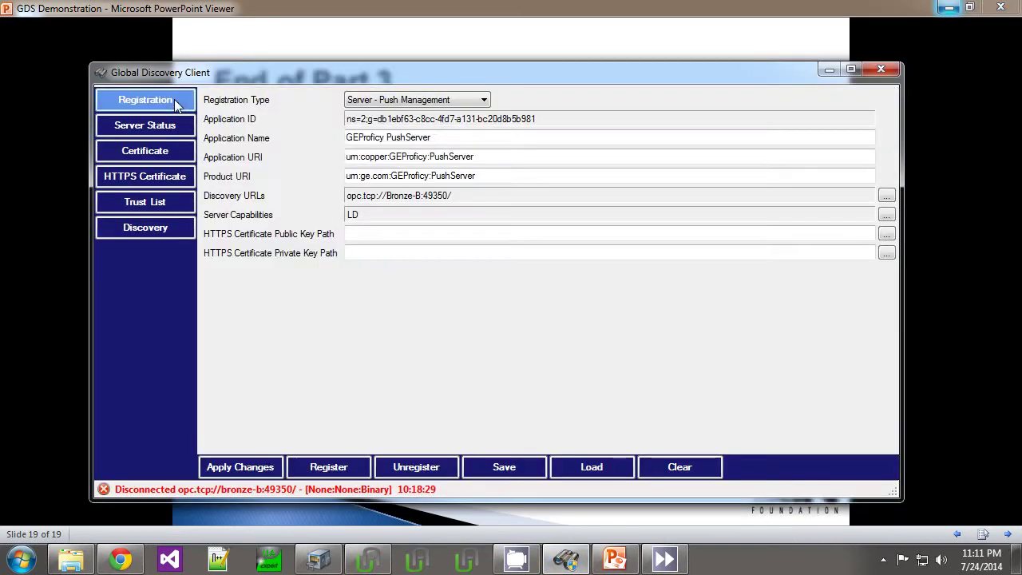
{"action": "left_click", "coordinate": [457, 102]}
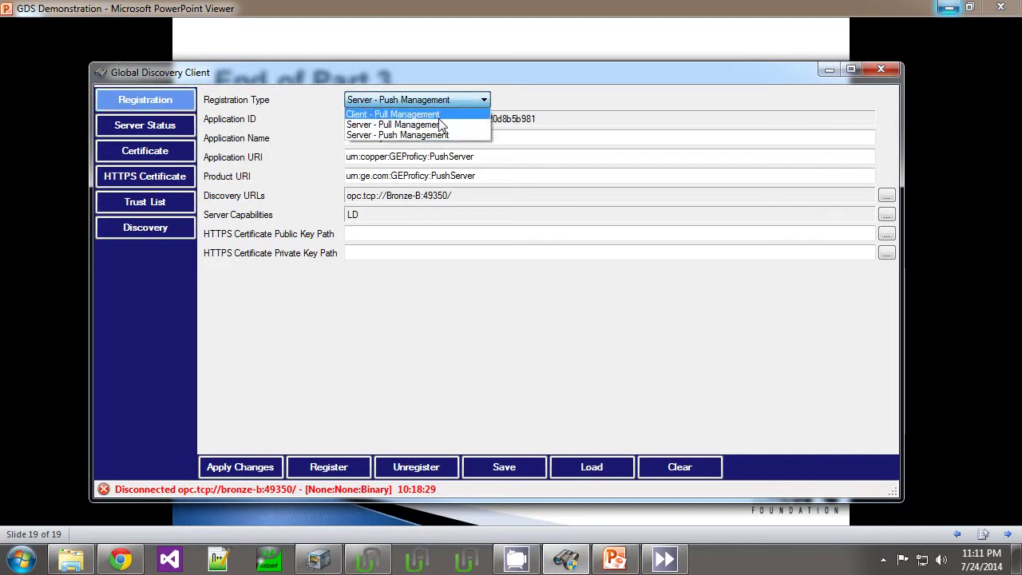
{"action": "left_click", "coordinate": [439, 118]}
{"action": "double_click", "coordinate": [383, 243]}
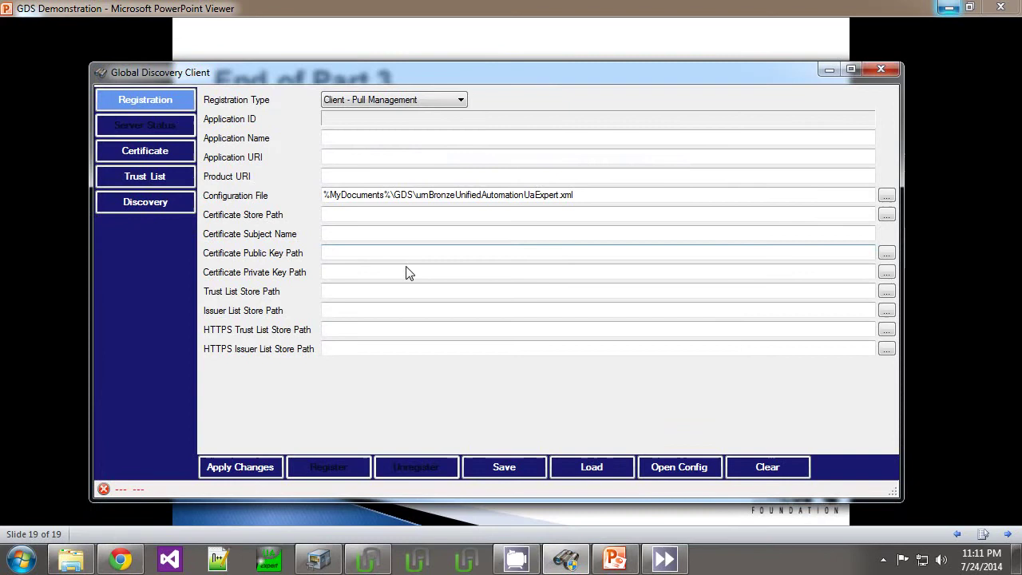
{"action": "left_click", "coordinate": [576, 469]}
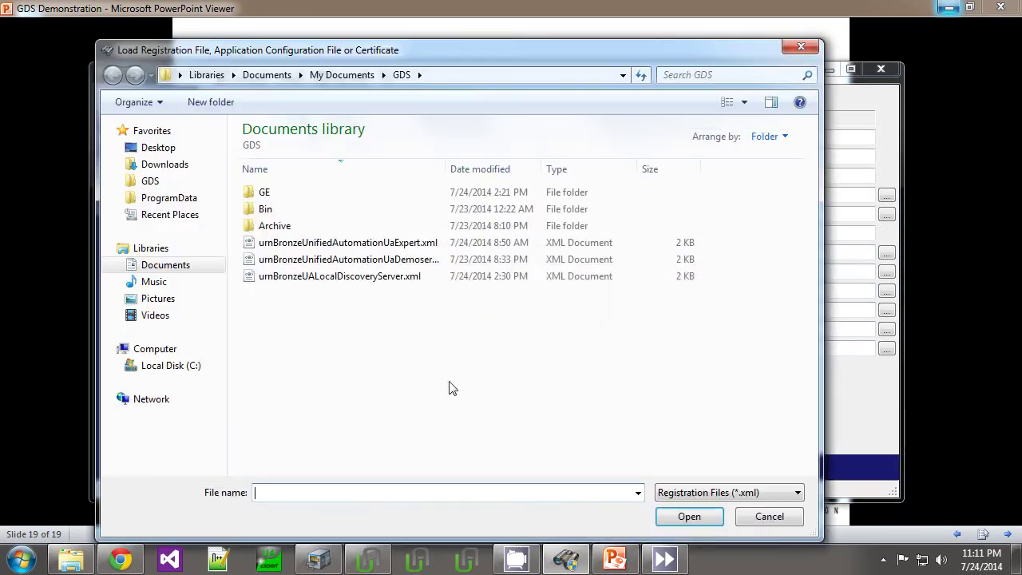
{"action": "double_click", "coordinate": [366, 245]}
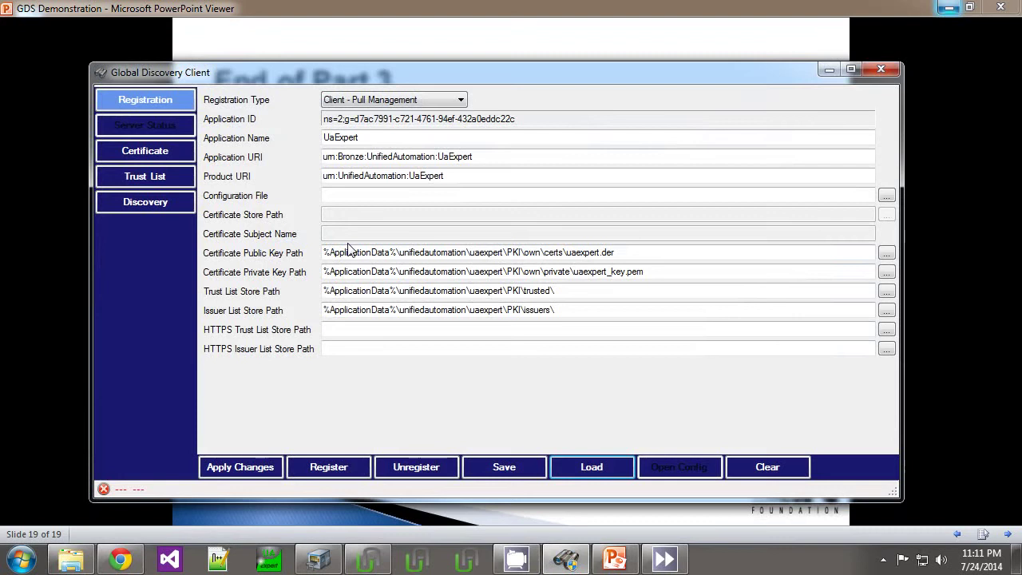
Step: Request a new application certificate for UaExpert from the GDS on the Certificate page
{"action": "left_click", "coordinate": [156, 150]}
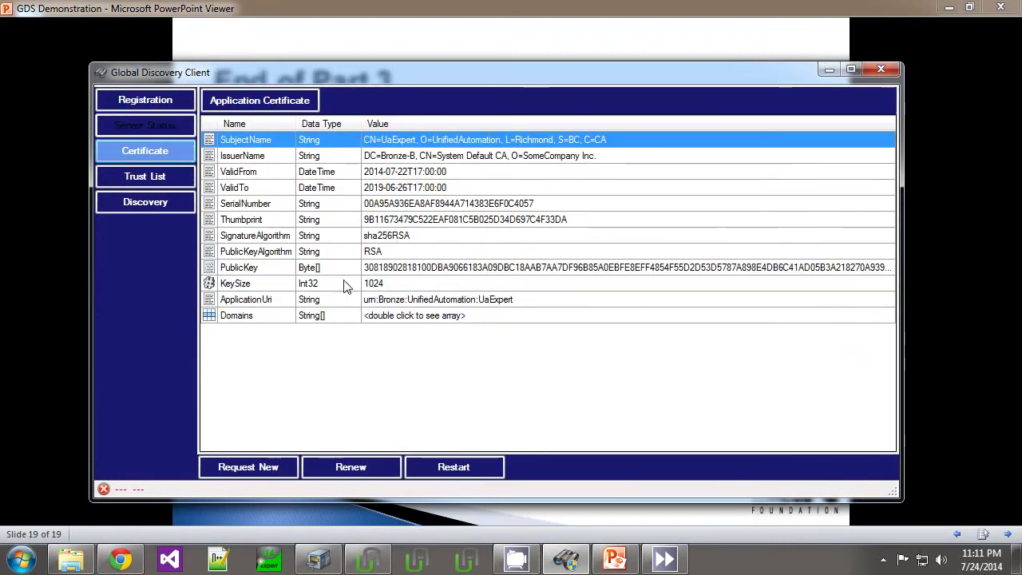
{"action": "left_click", "coordinate": [272, 470]}
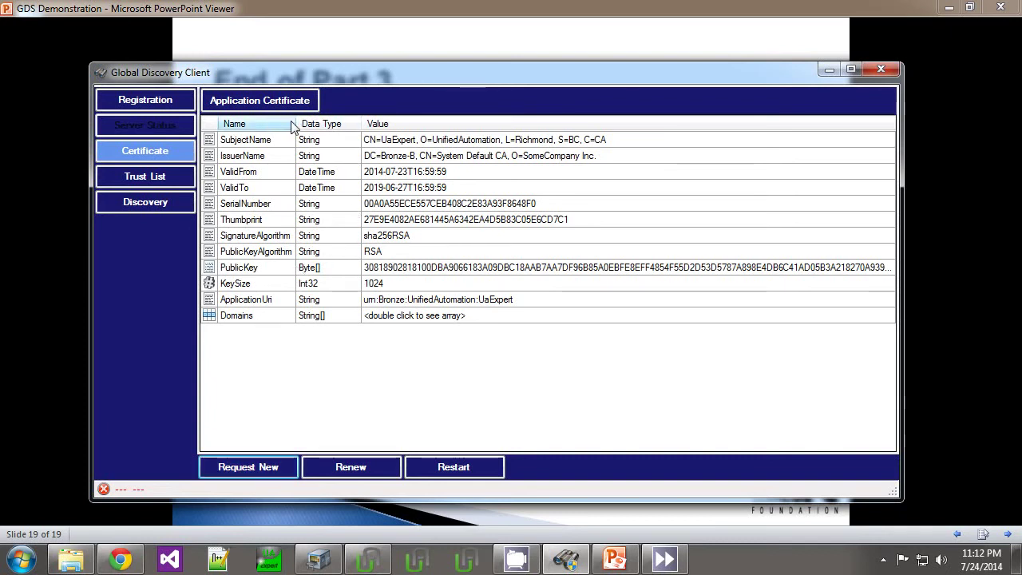
Step: Check that UaExpert's trust list holds the System Default CA, then return to Registration
{"action": "left_click", "coordinate": [179, 175]}
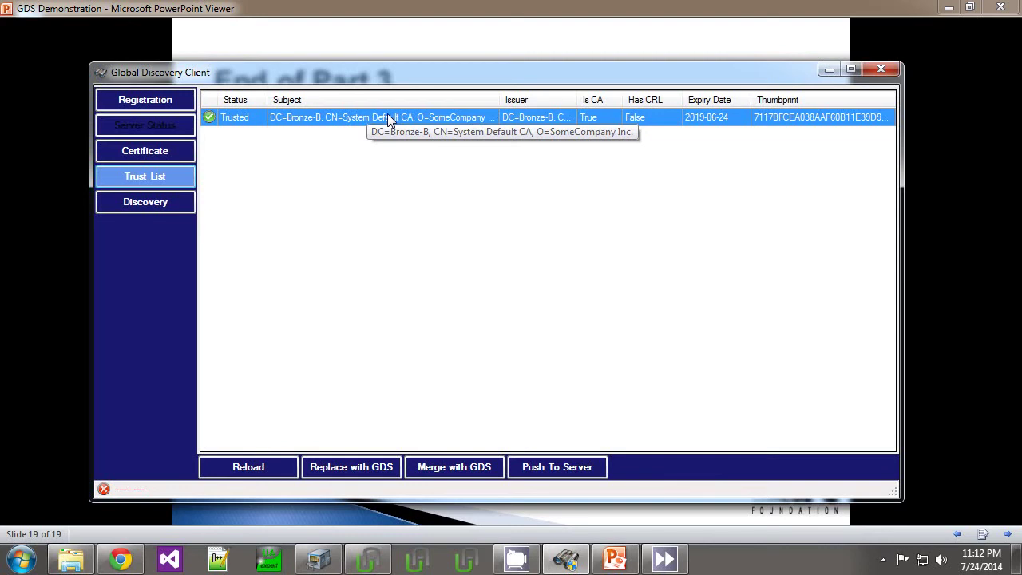
{"action": "left_click", "coordinate": [185, 101]}
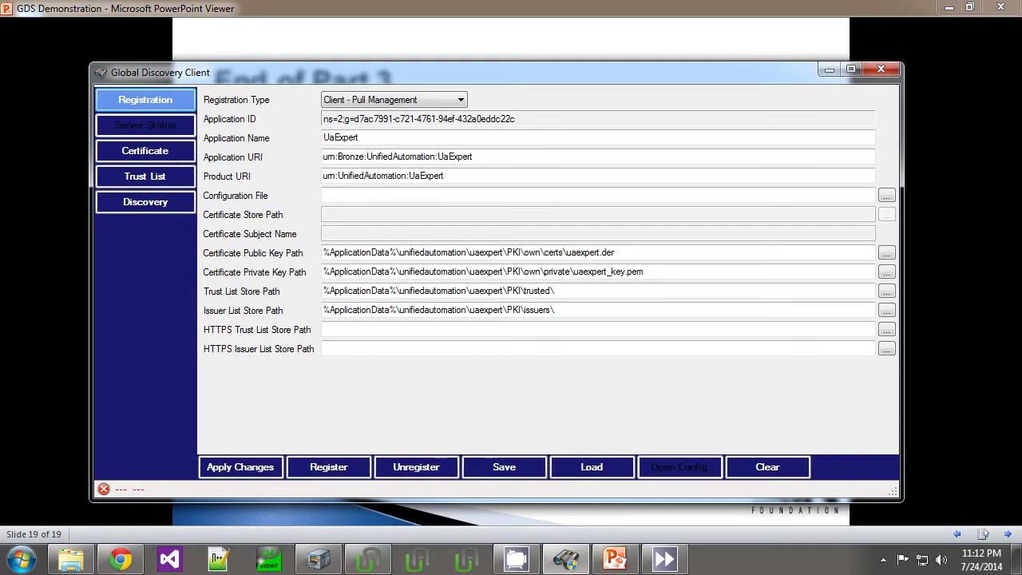
Step: Register GEProficy PushServer on Bronze-B as Server - Push Management and view its Server Status
{"action": "left_click", "coordinate": [360, 102]}
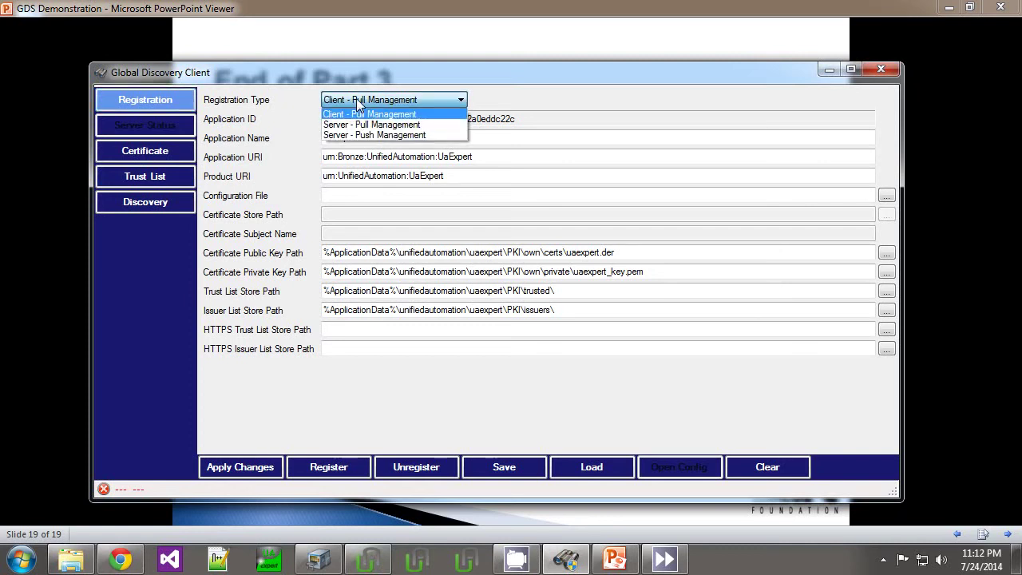
{"action": "left_click", "coordinate": [360, 130]}
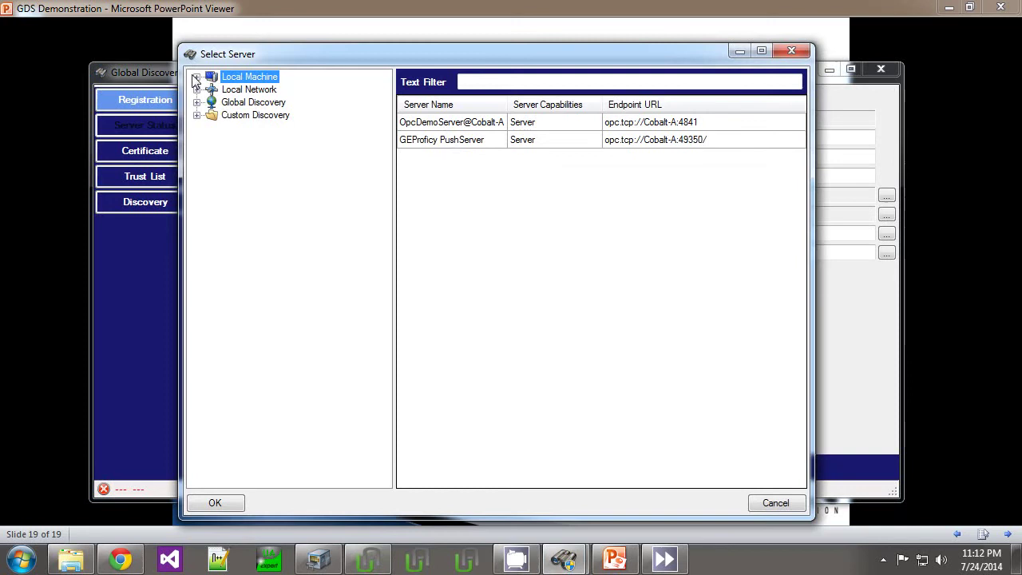
{"action": "left_click", "coordinate": [200, 89]}
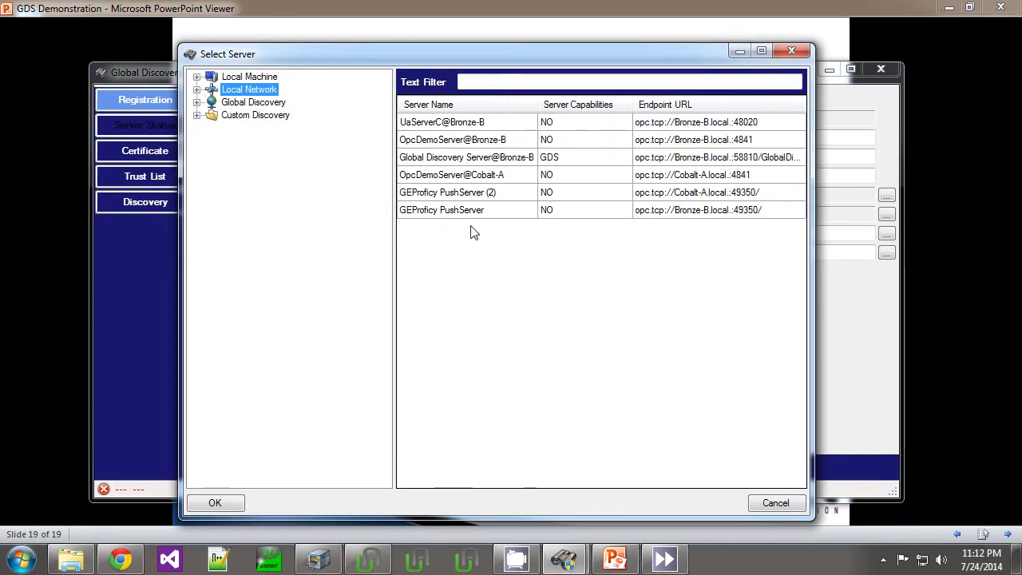
{"action": "left_click", "coordinate": [481, 198]}
{"action": "left_click", "coordinate": [481, 209]}
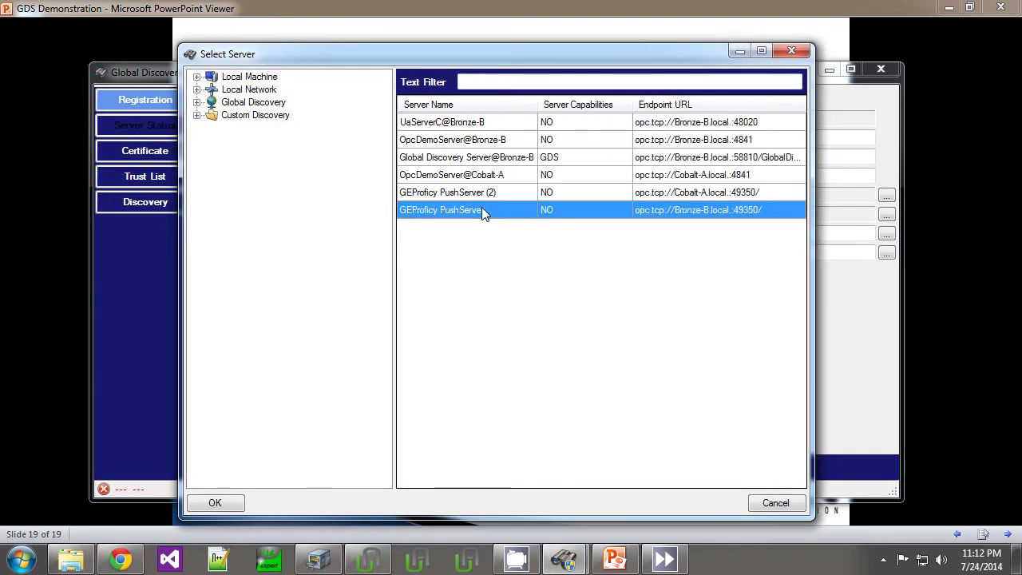
{"action": "left_click", "coordinate": [205, 502]}
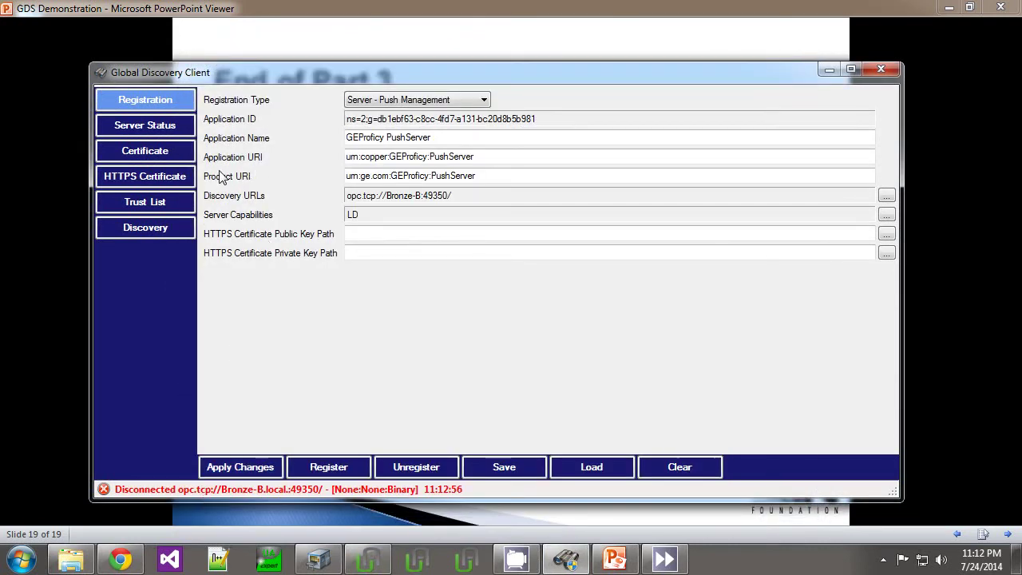
{"action": "left_click", "coordinate": [175, 126]}
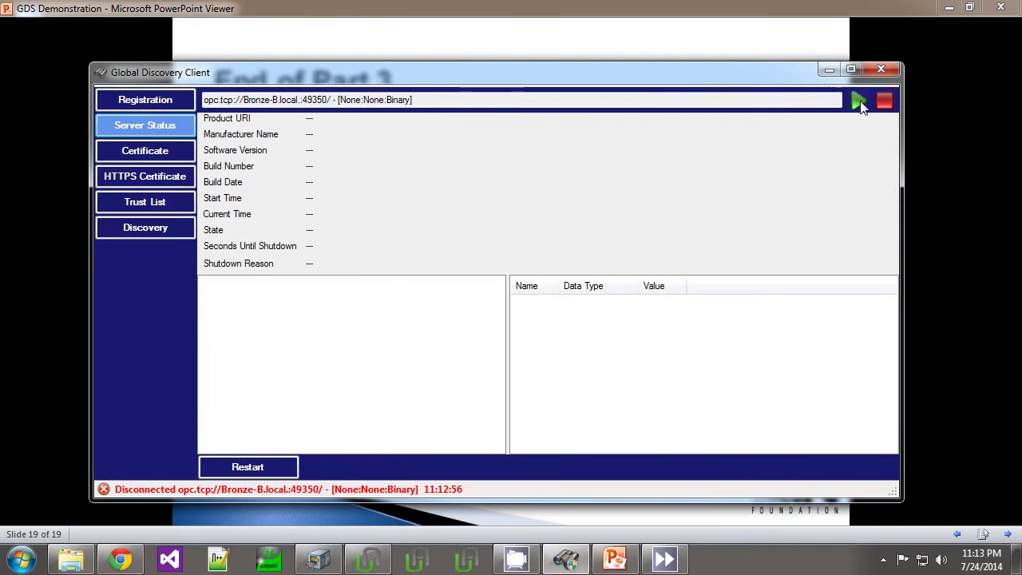
Step: Connect to the PushServer endpoint and inspect the untrusted certificate's issuer details
{"action": "left_click", "coordinate": [858, 101]}
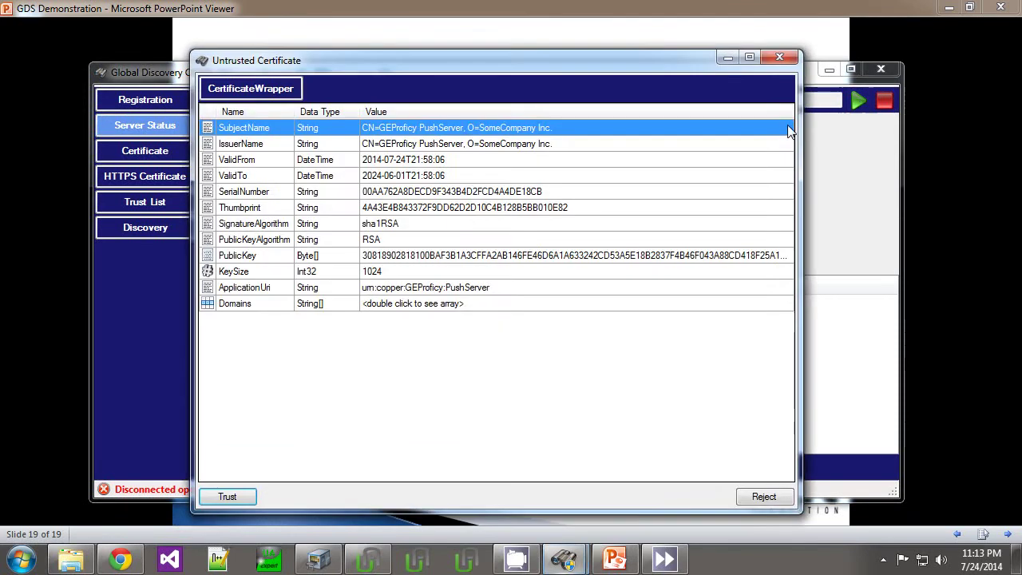
{"action": "left_click", "coordinate": [464, 149]}
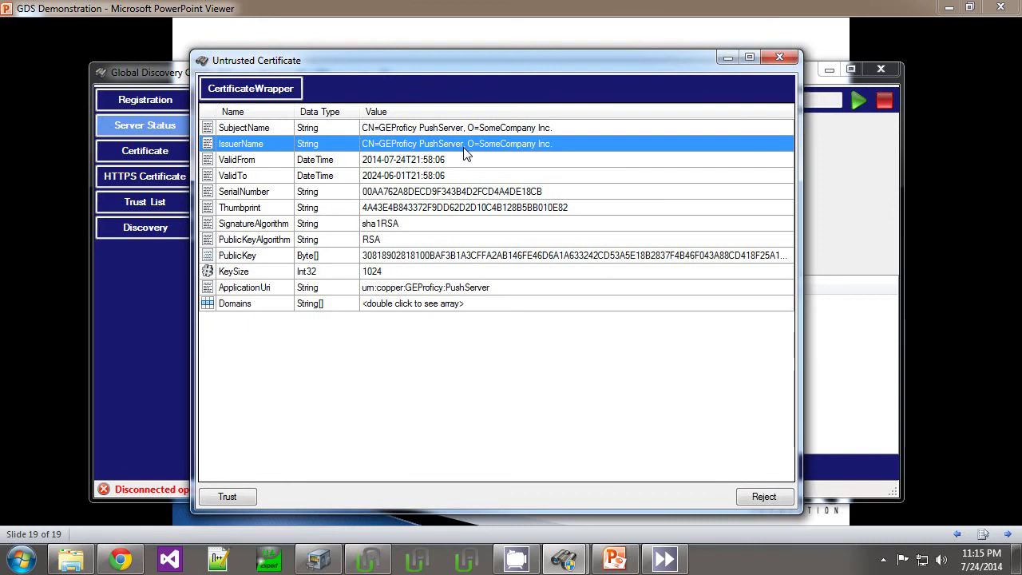
Step: Trust the PushServer certificate and request a new certificate for the server
{"action": "left_click", "coordinate": [227, 497]}
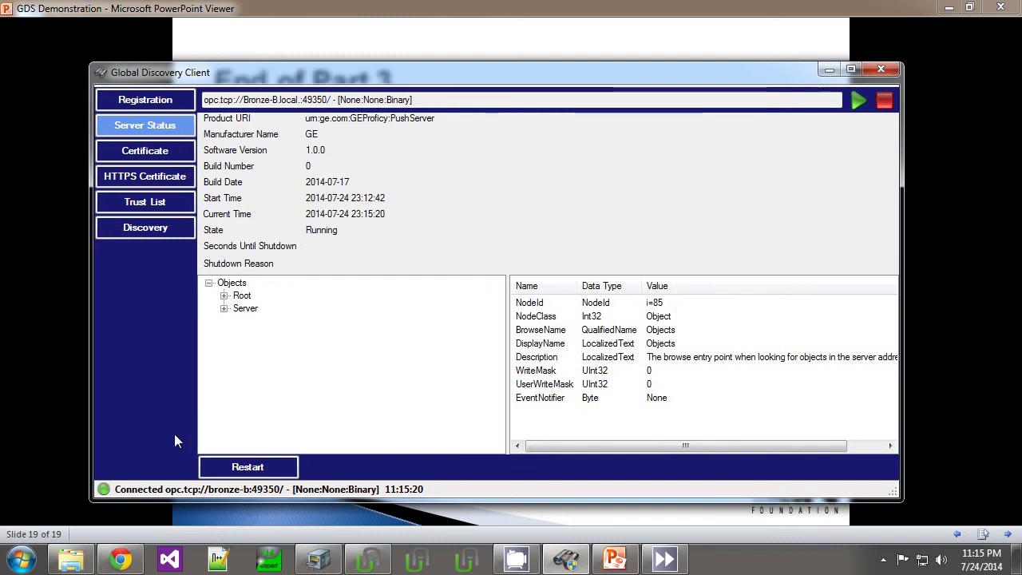
{"action": "left_click", "coordinate": [144, 154]}
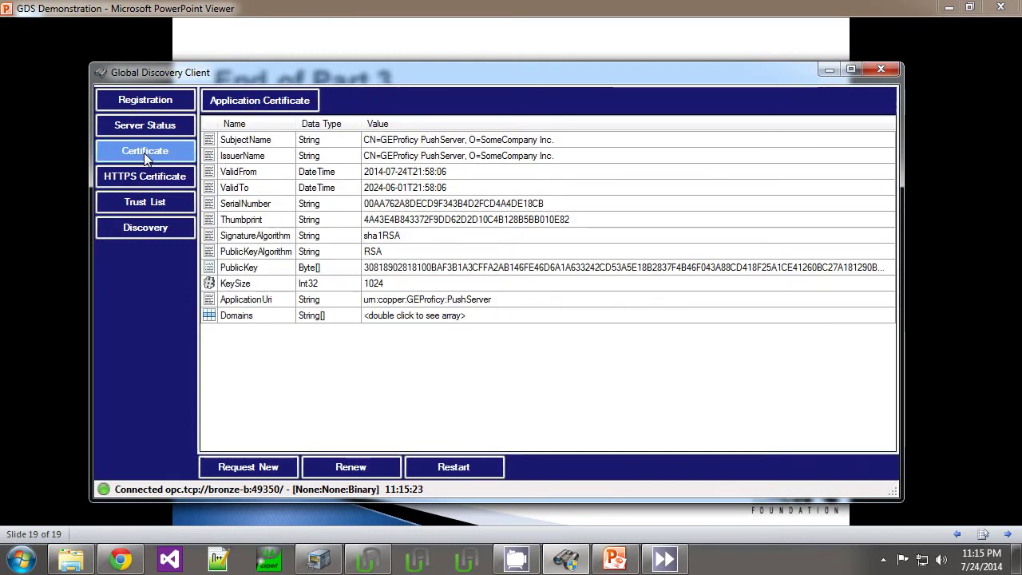
{"action": "left_click", "coordinate": [253, 469]}
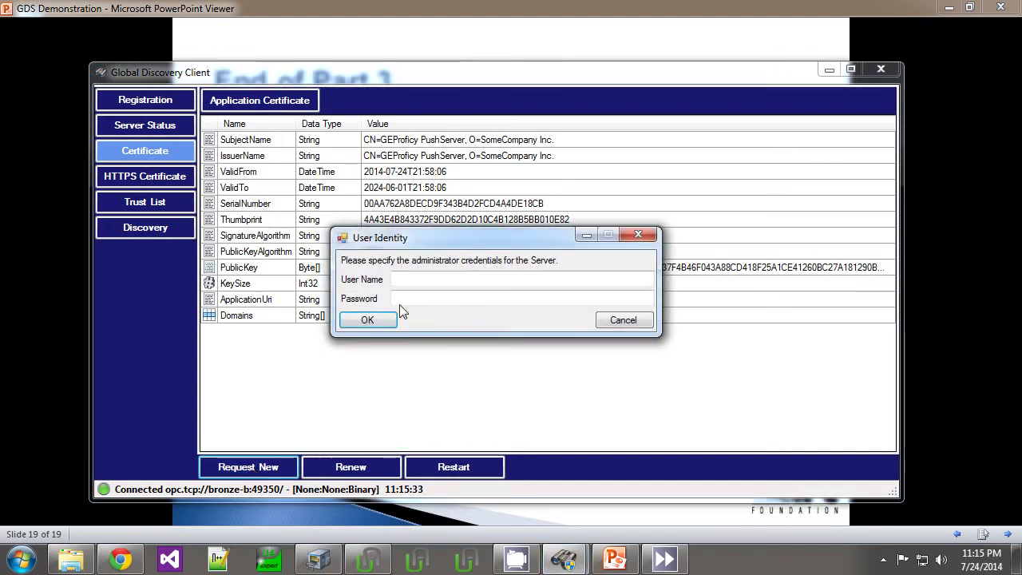
Step: Enter the administrator user name and password, submit, and acknowledge the certificate update
{"action": "left_click", "coordinate": [419, 281]}
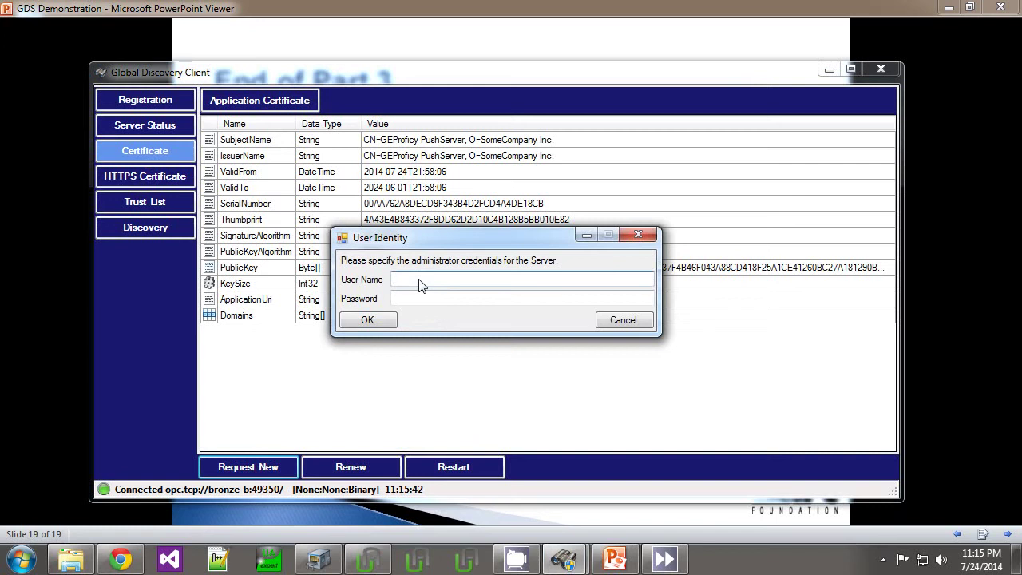
{"action": "type", "text": "demo"}
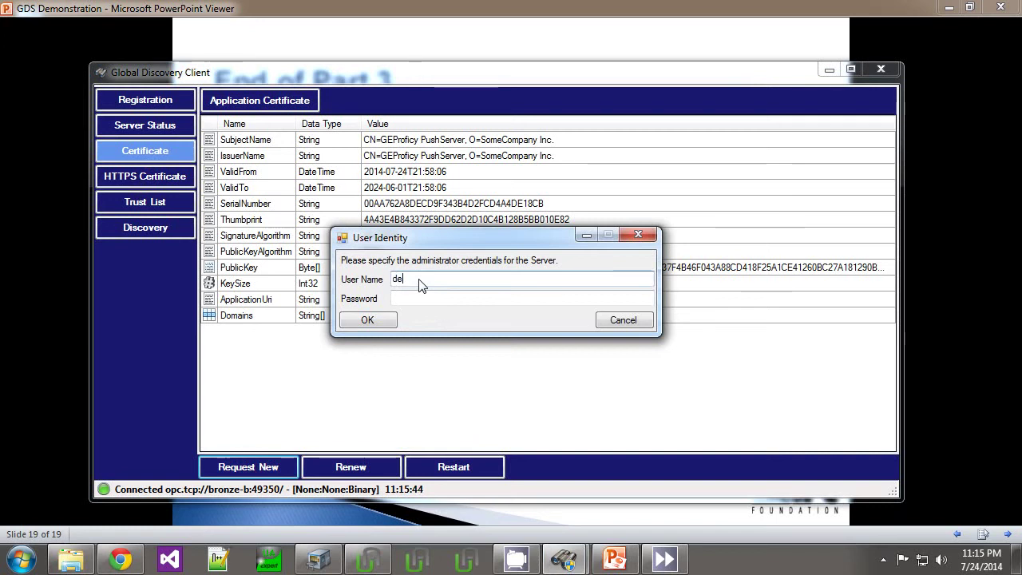
{"action": "key", "text": "Tab"}
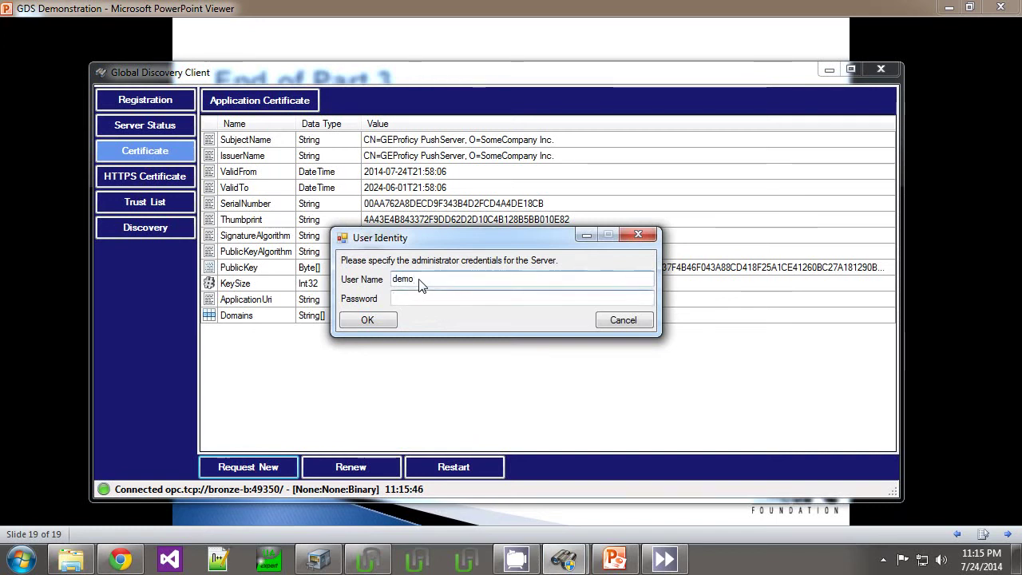
{"action": "type", "text": "demo"}
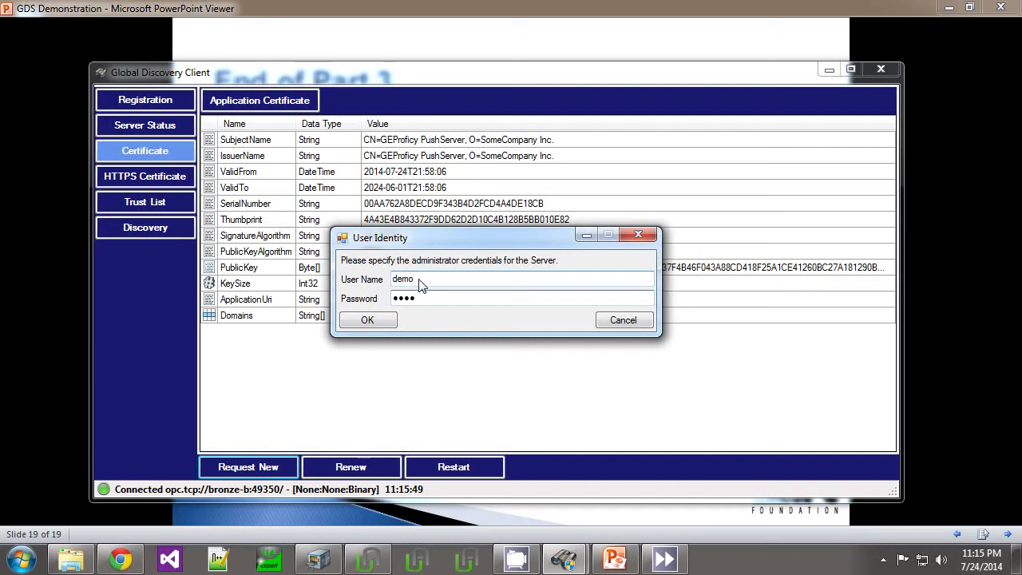
{"action": "left_click", "coordinate": [382, 319]}
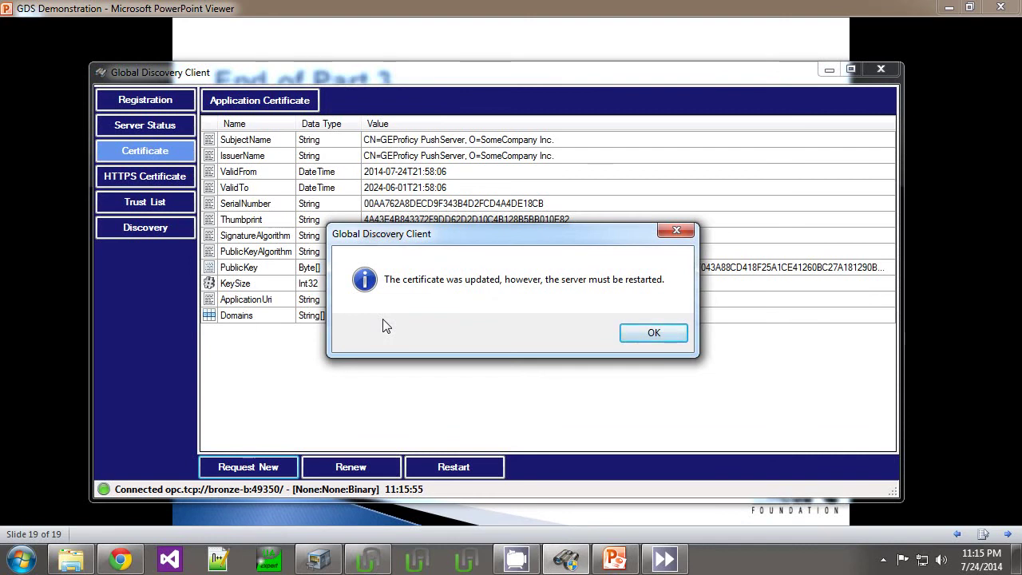
{"action": "left_click", "coordinate": [627, 327]}
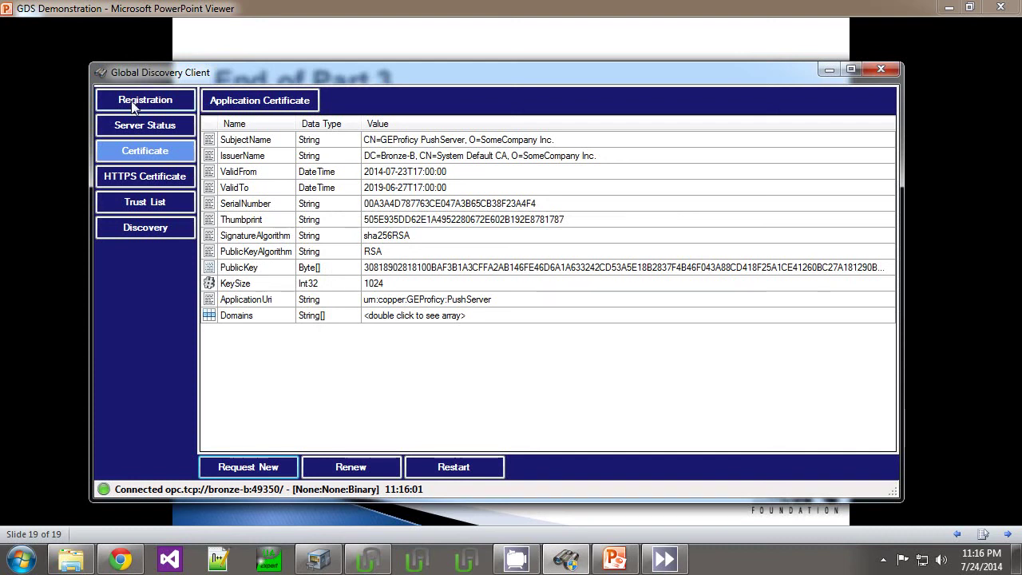
Step: View the PushServer's Server Status page, which reports a BadNoCommunication error
{"action": "left_click", "coordinate": [132, 130]}
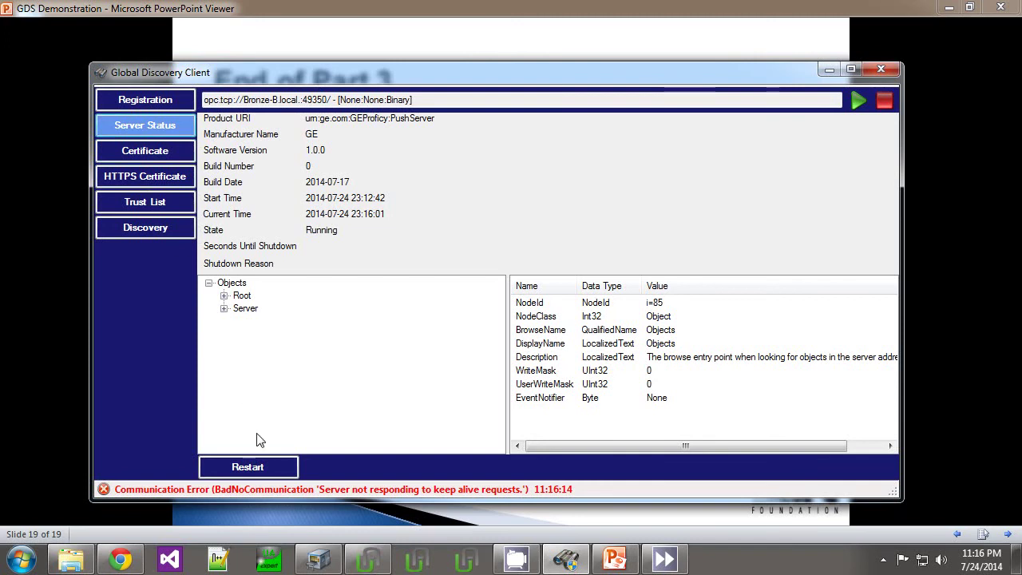
Step: In UaExpert, add a server under Servers and bring up the Custom Discovery Enter Url prompt
{"action": "left_click", "coordinate": [271, 561]}
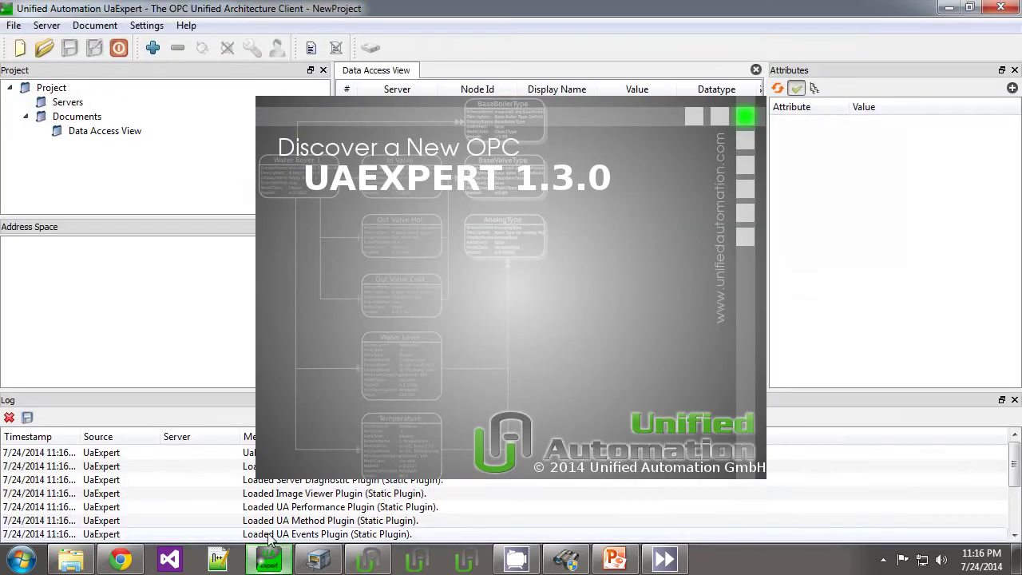
{"action": "left_click", "coordinate": [63, 104]}
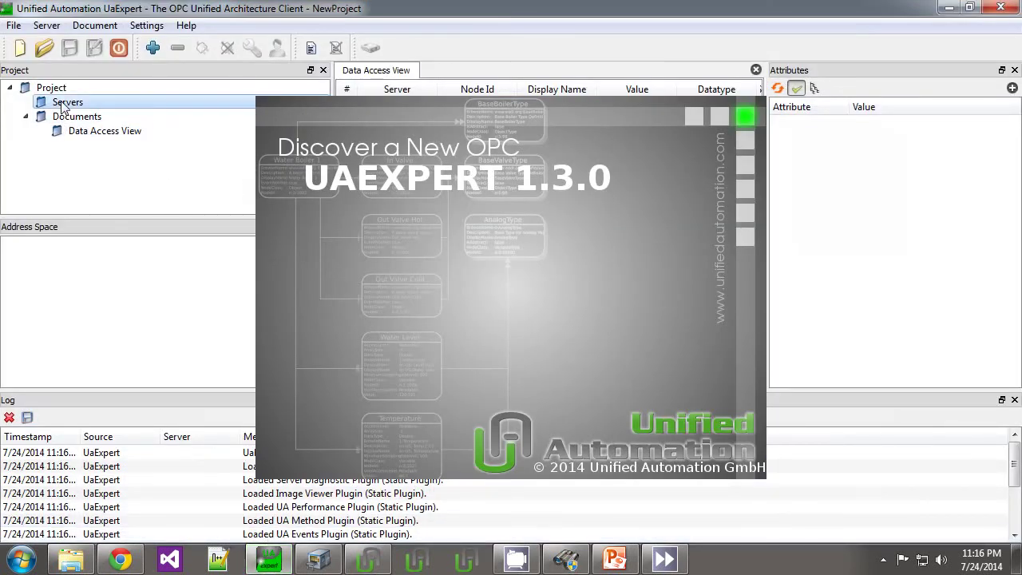
{"action": "right_click", "coordinate": [63, 106]}
{"action": "left_click", "coordinate": [94, 110]}
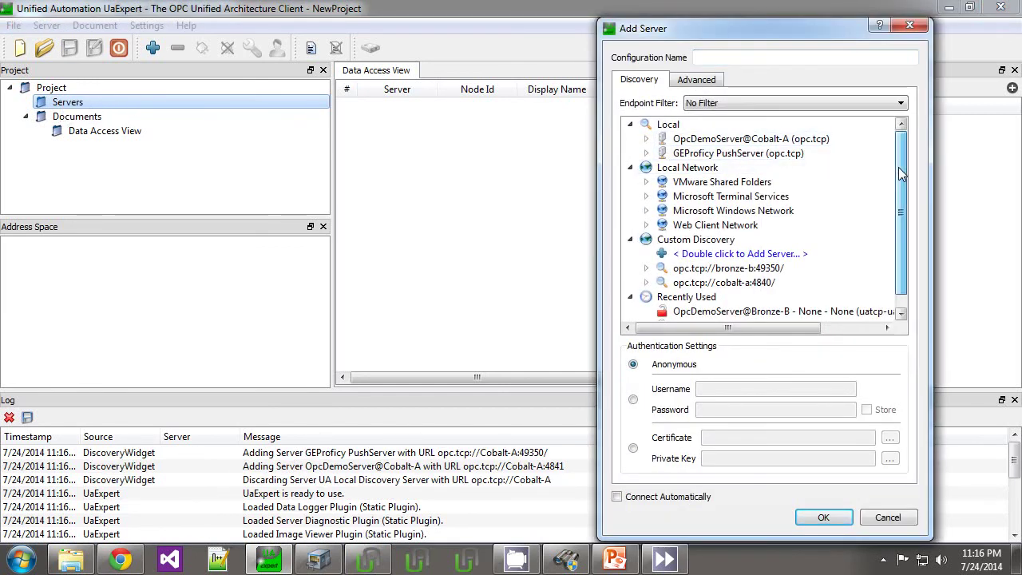
{"action": "scroll", "coordinate": [906, 203], "scroll_direction": "down", "scroll_amount": 1}
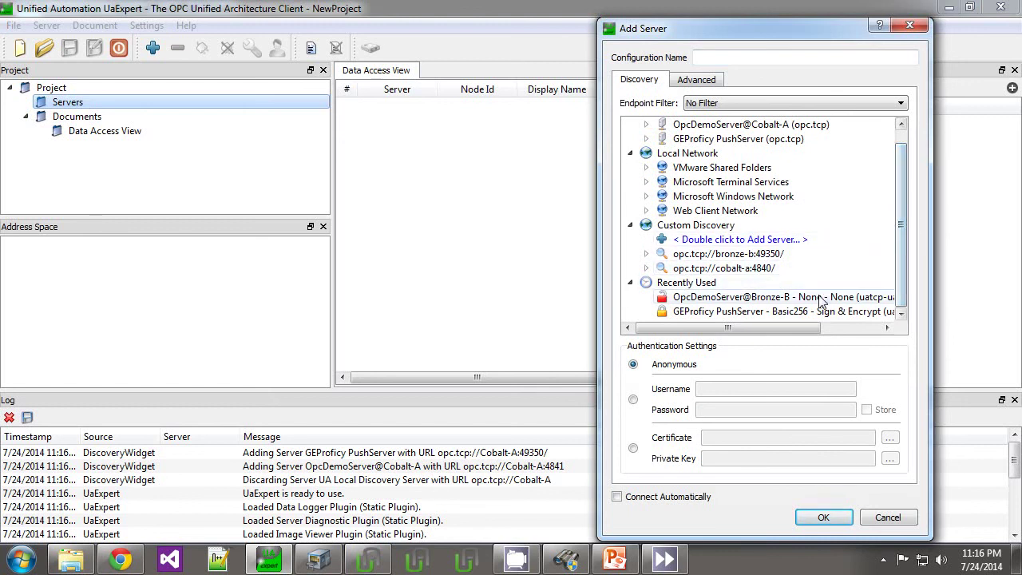
{"action": "left_click", "coordinate": [693, 244]}
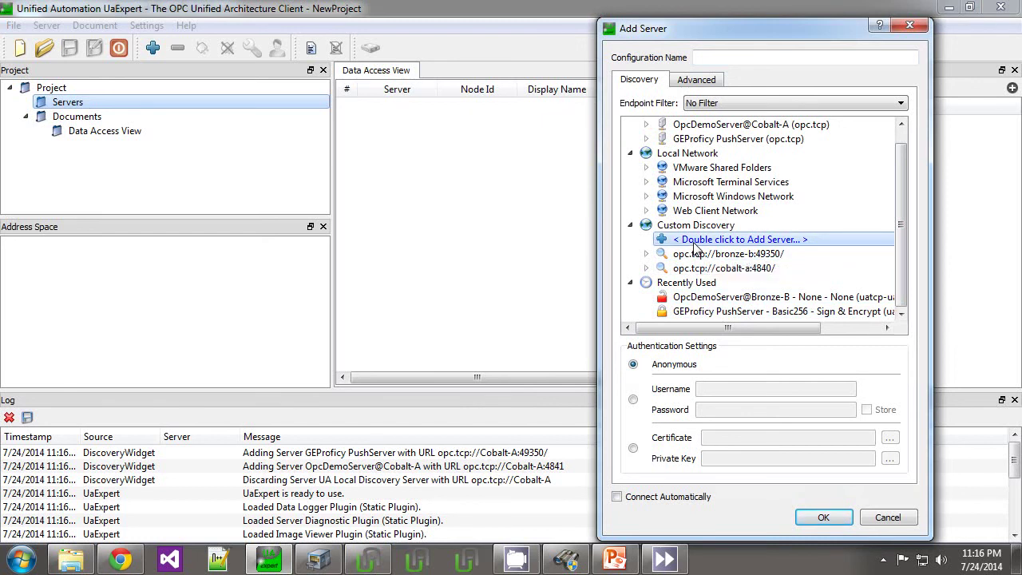
{"action": "double_click", "coordinate": [775, 242]}
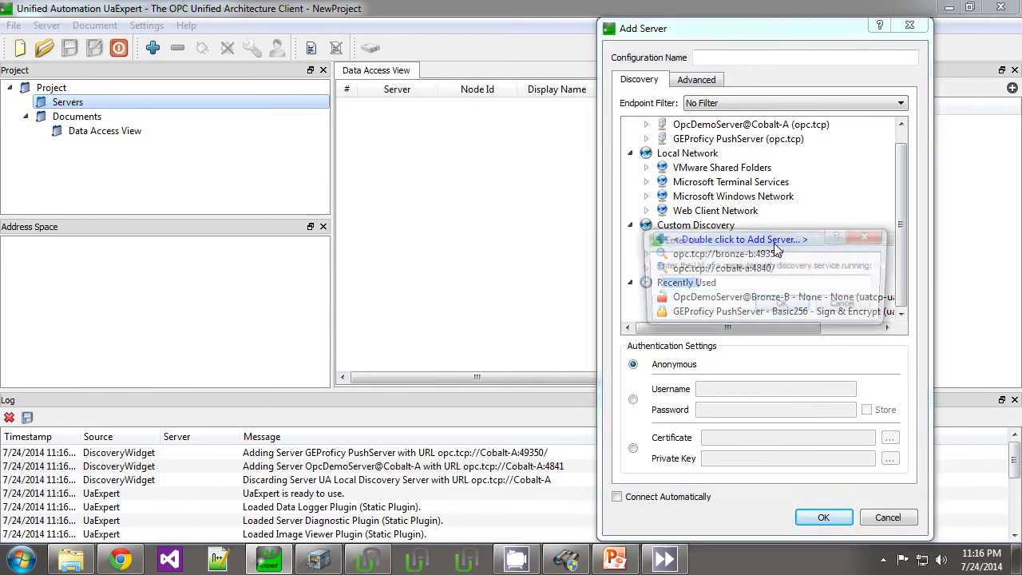
Step: Copy the GEProficy PushServer endpoint from Local Network discovery into UaExpert as opc.tcp://Bronze-B:49350/
{"action": "left_click", "coordinate": [567, 561]}
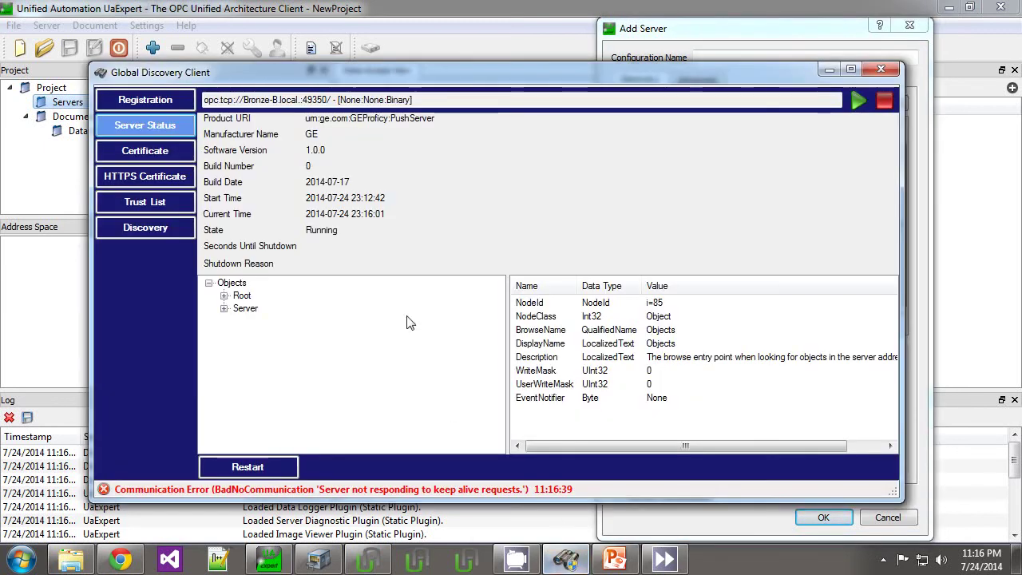
{"action": "left_click", "coordinate": [179, 230]}
{"action": "left_click", "coordinate": [219, 109]}
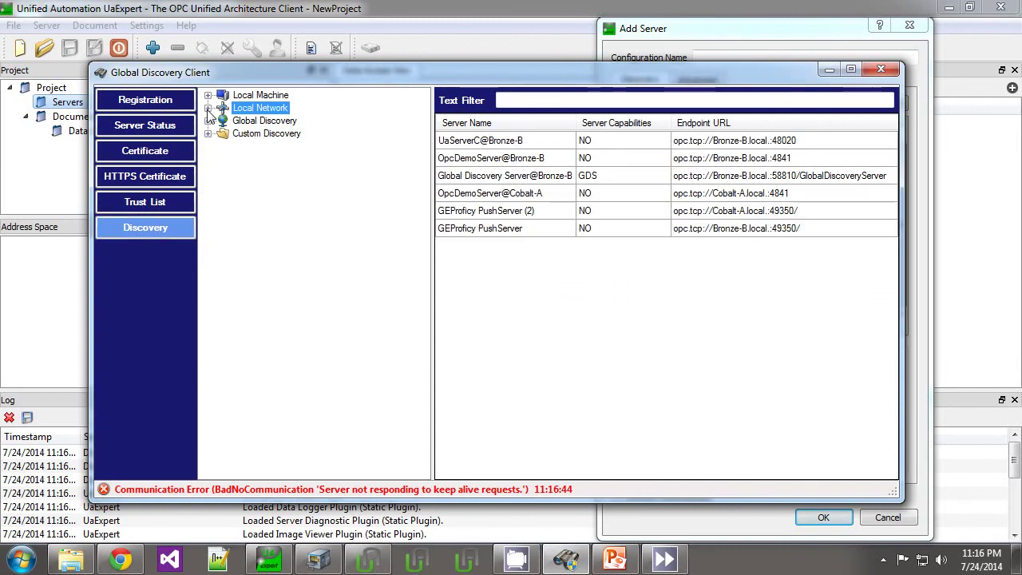
{"action": "double_click", "coordinate": [578, 229]}
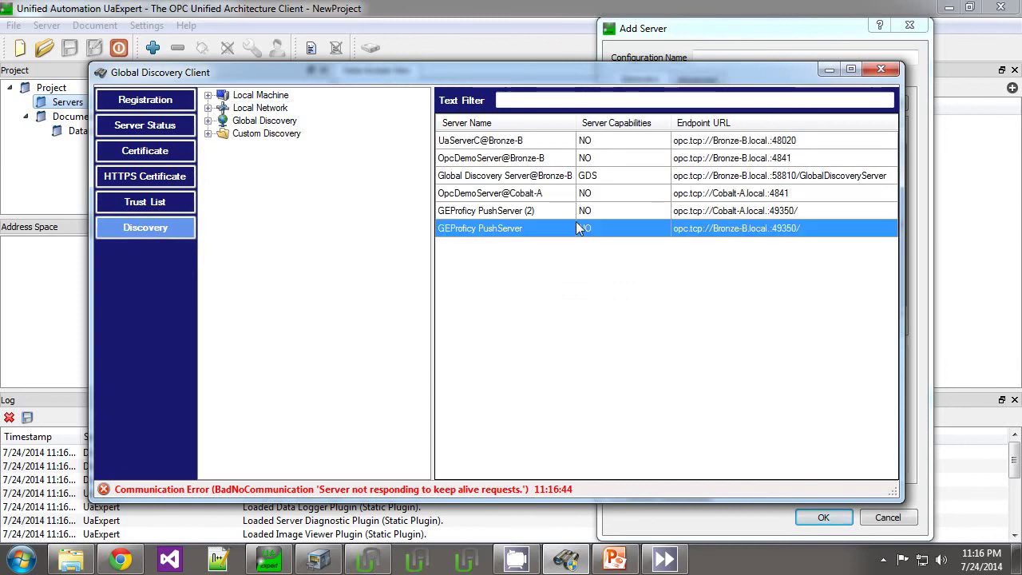
{"action": "left_click_drag", "start_coordinate": [506, 280], "coordinate": [337, 286]}
{"action": "key", "text": "ctrl+c"}
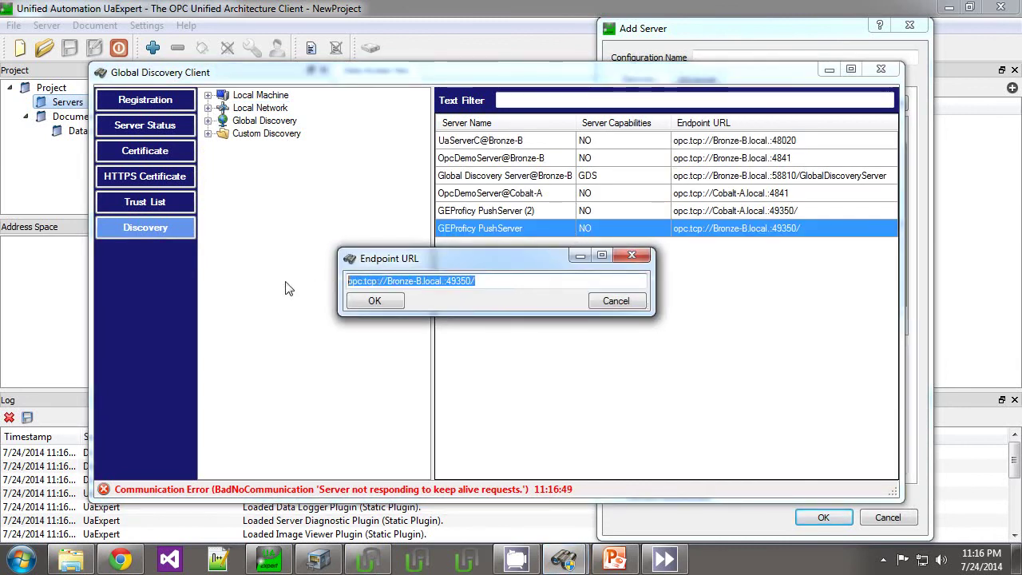
{"action": "left_click", "coordinate": [268, 559]}
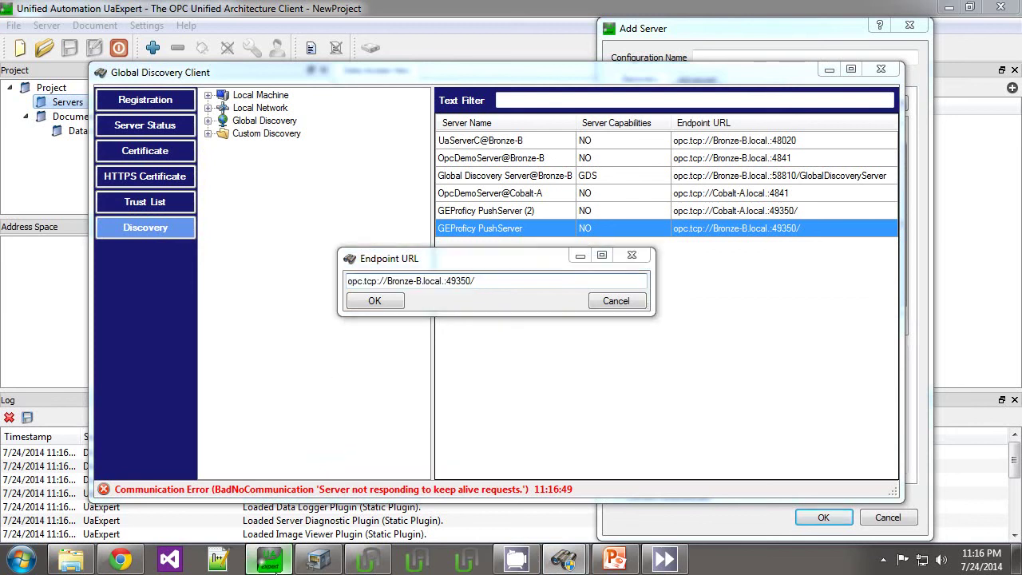
{"action": "key", "text": "ctrl+v"}
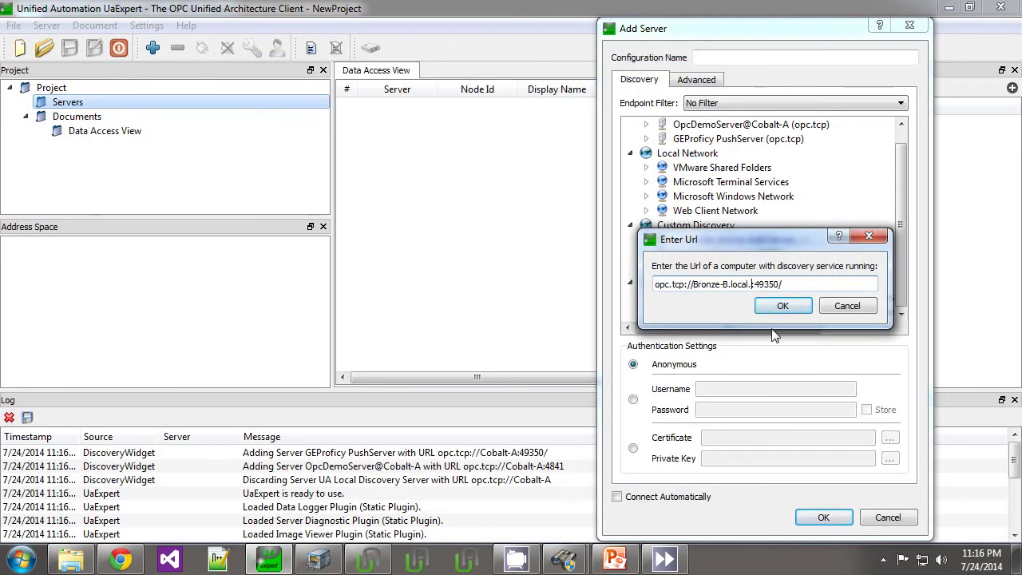
{"action": "key", "text": "BackSpace"}
{"action": "key", "text": "BackSpace"}
{"action": "key", "text": "BackSpace"}
{"action": "key", "text": "BackSpace"}
{"action": "key", "text": "BackSpace"}
{"action": "key", "text": "BackSpace"}
{"action": "key", "text": "BackSpace"}
Step: Add the Basic256 - Sign & Encrypt endpoint listed under Bronze-B's GEProficy PushServer to the project
{"action": "left_click", "coordinate": [786, 305]}
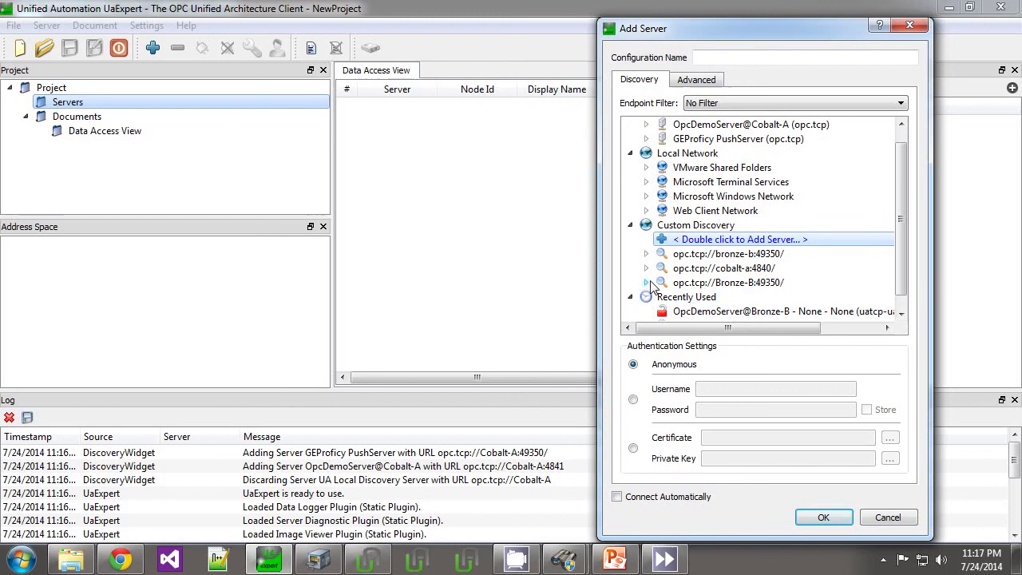
{"action": "left_click", "coordinate": [647, 283]}
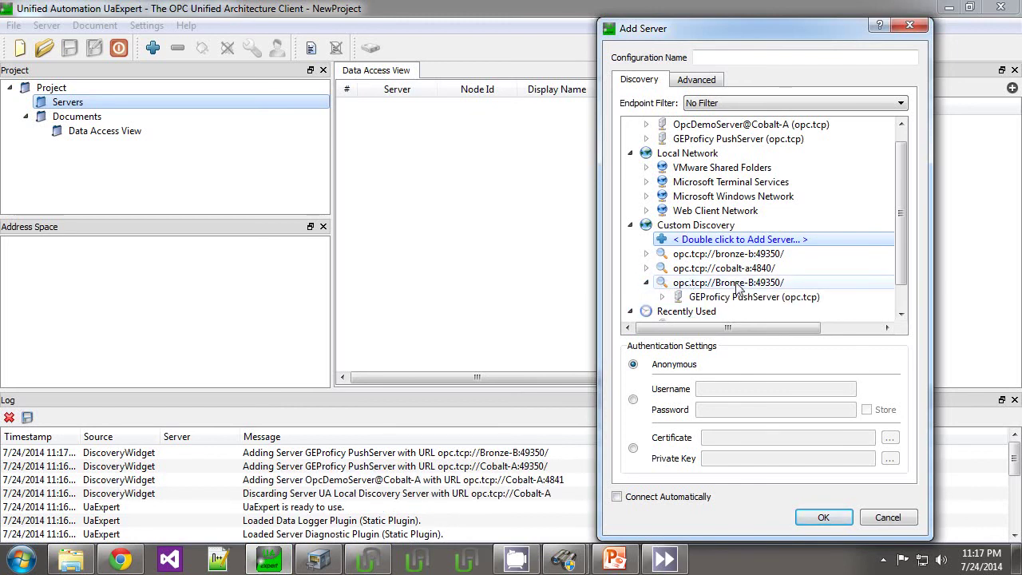
{"action": "left_click", "coordinate": [662, 269]}
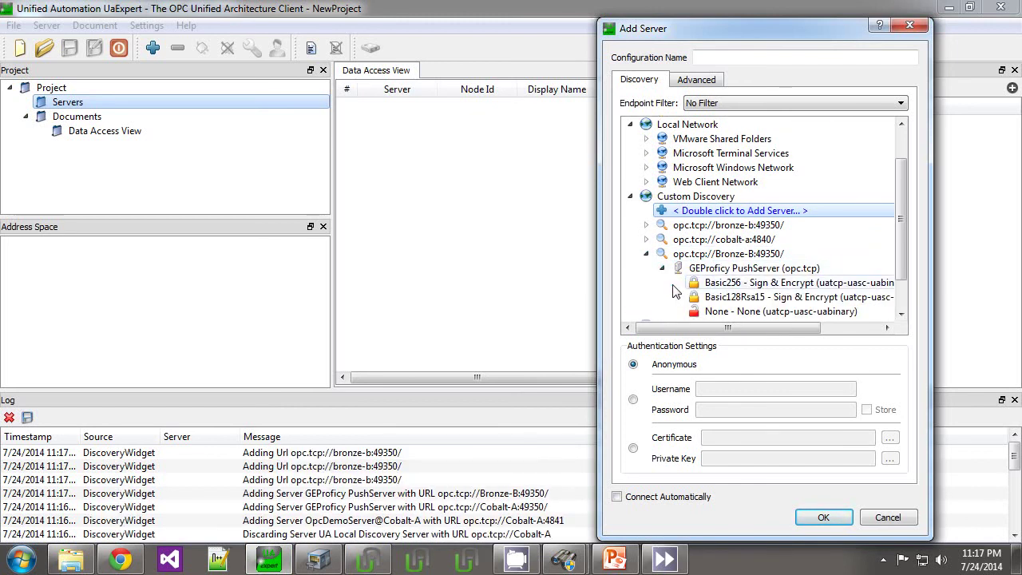
{"action": "left_click", "coordinate": [751, 242]}
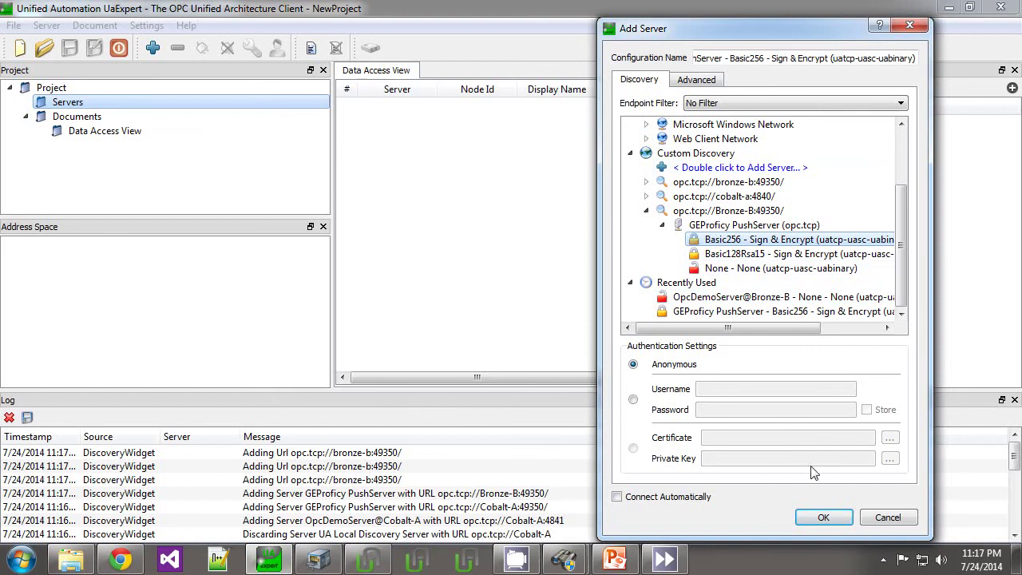
{"action": "left_click", "coordinate": [823, 517]}
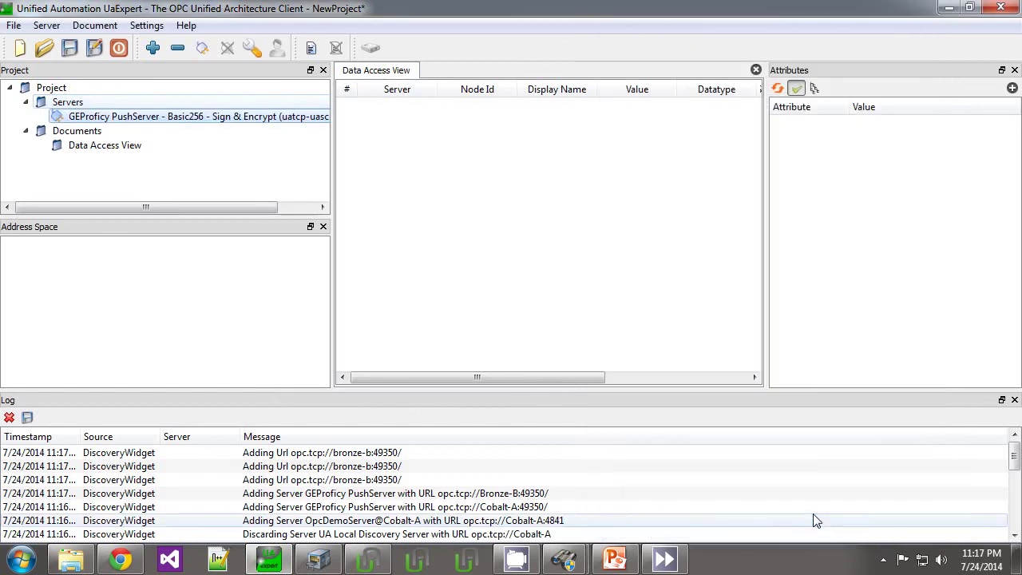
{"action": "right_click", "coordinate": [235, 119]}
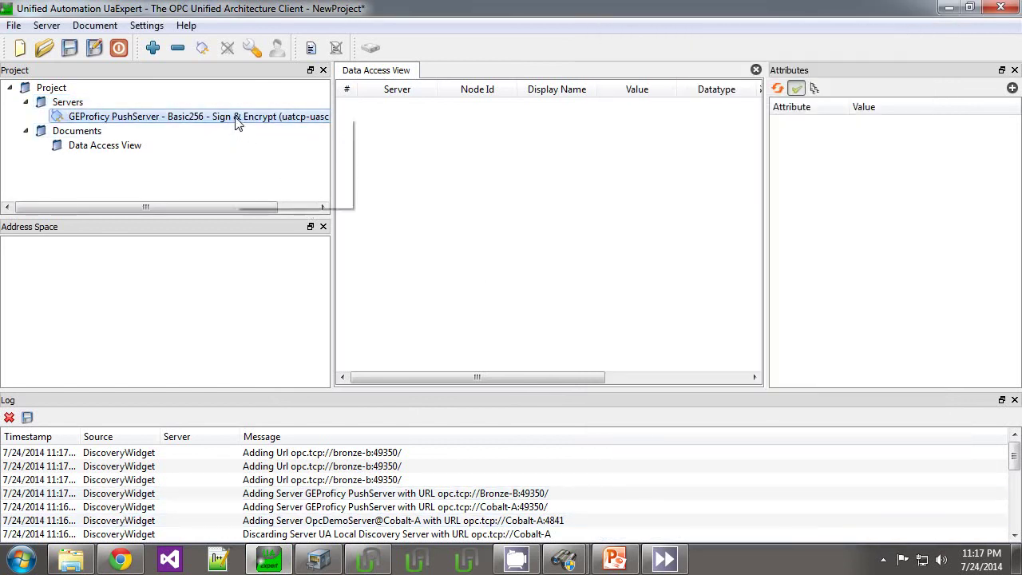
Step: Connect to the GEProficy PushServer so its Objects, Types and Views appear
{"action": "left_click", "coordinate": [261, 148]}
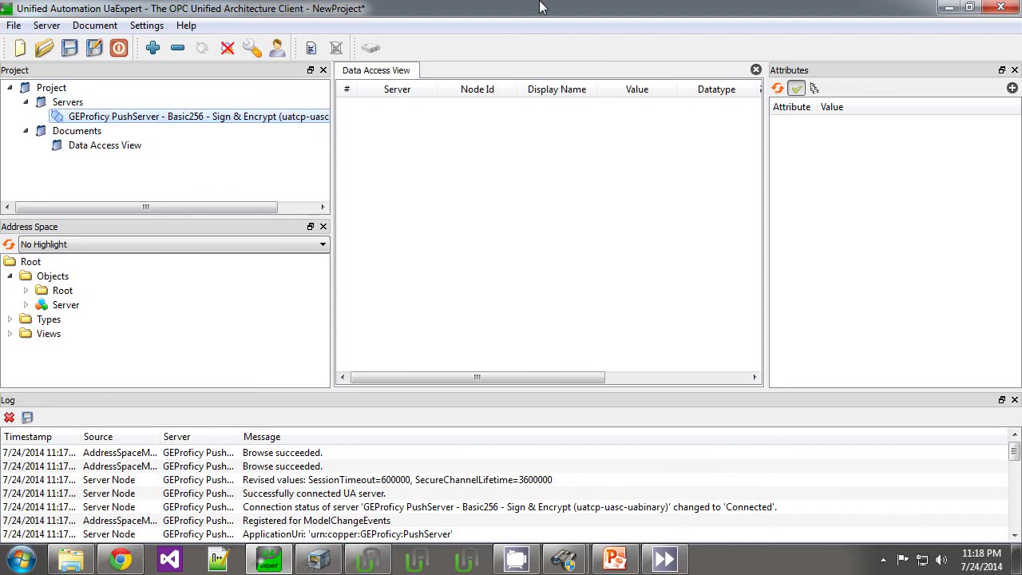
Step: Minimize UaExpert, cancel the Endpoint URL dialog, and close the Global Discovery Client
{"action": "left_click", "coordinate": [950, 10]}
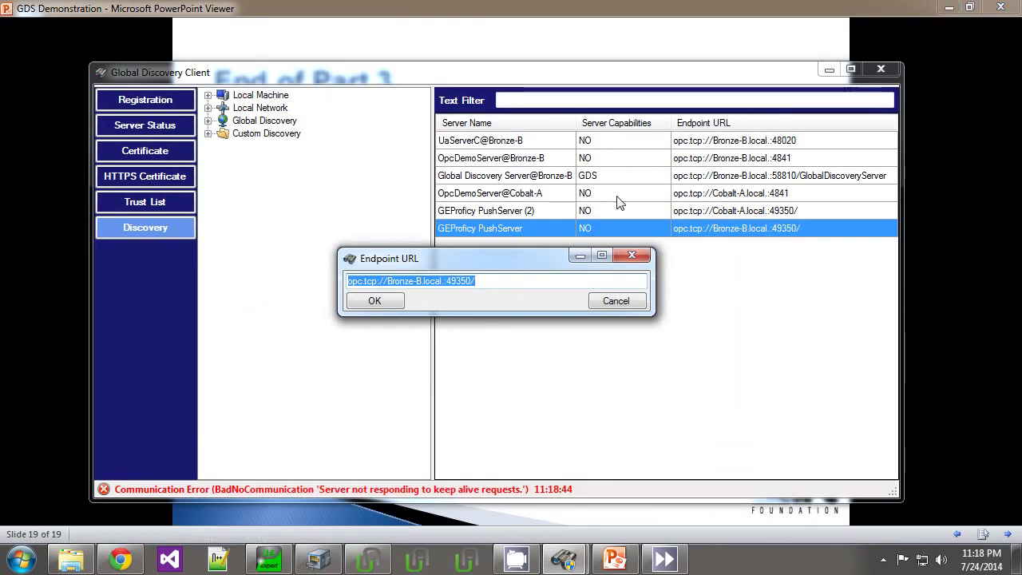
{"action": "left_click", "coordinate": [615, 301]}
{"action": "key", "text": "alt+F4"}
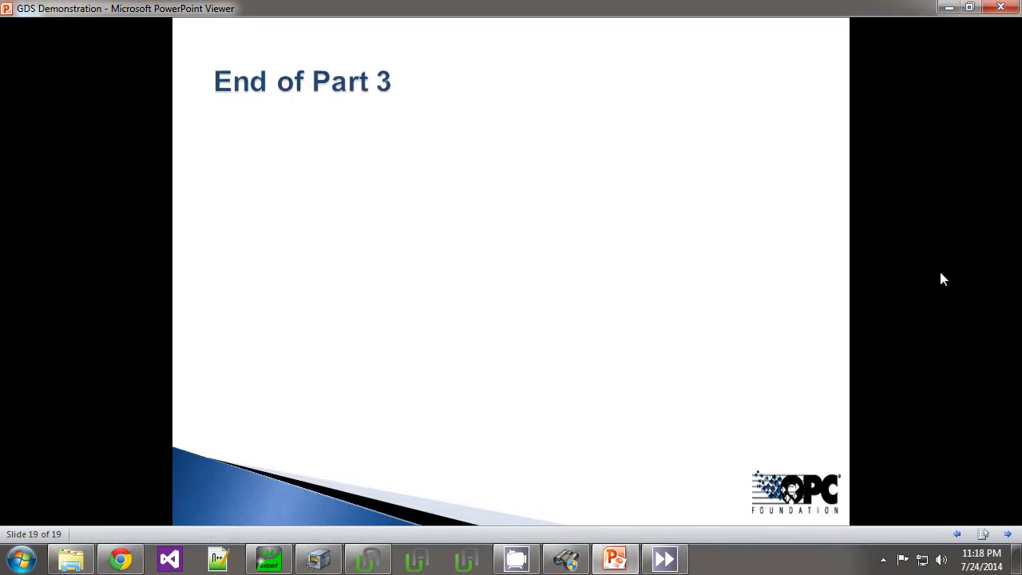